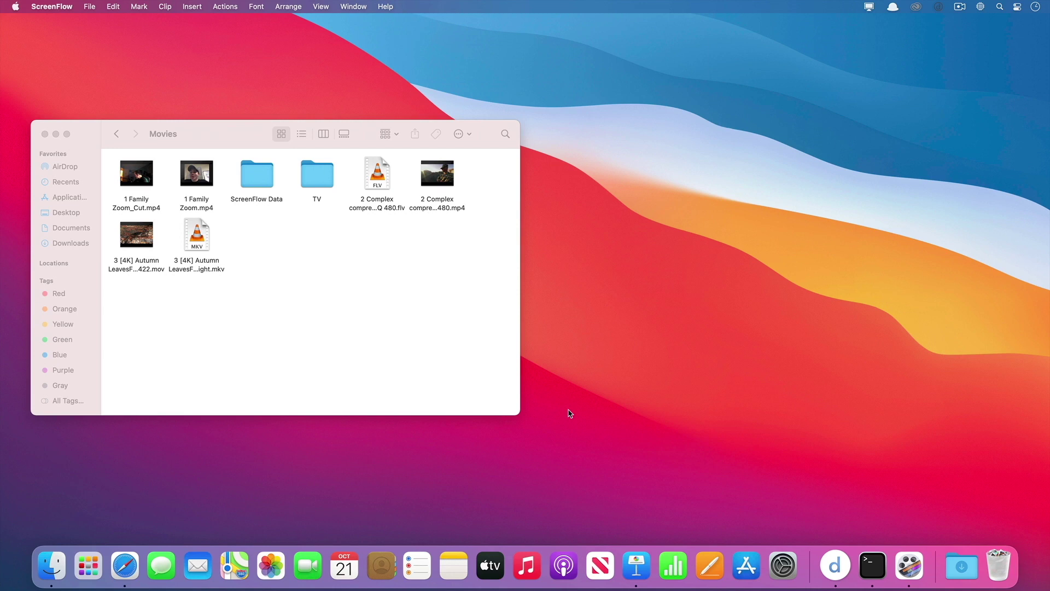
Activate the Finder window that shows the Movies folder
left_click(433, 366)
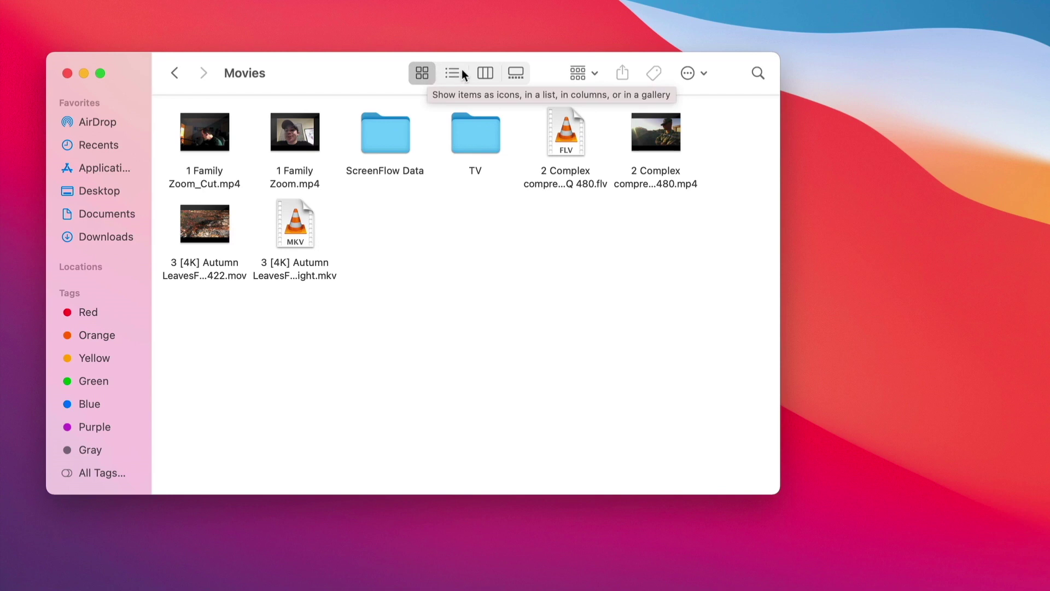
left_click(453, 72)
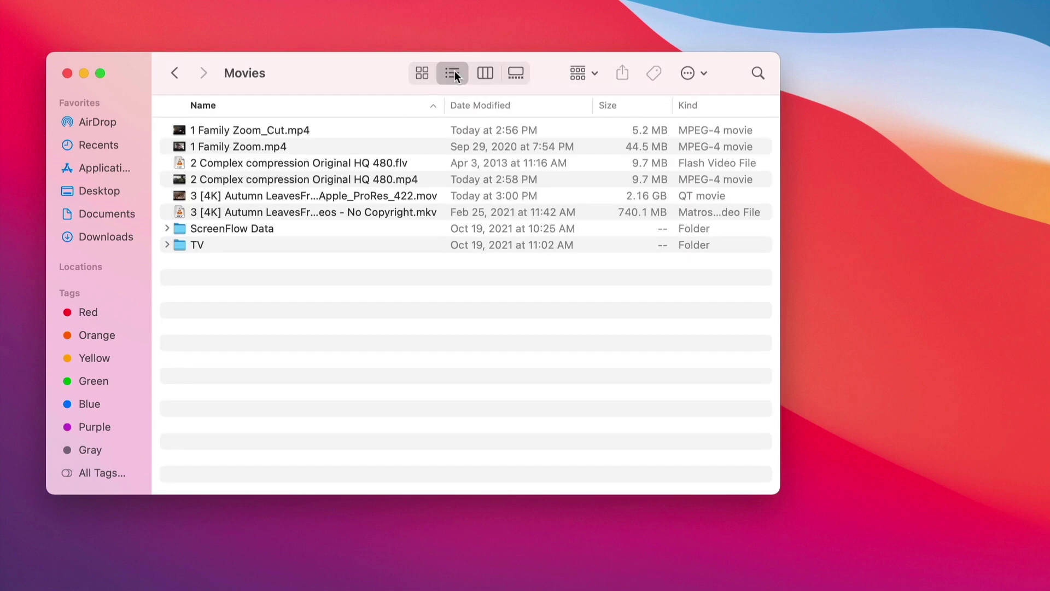
left_click(484, 74)
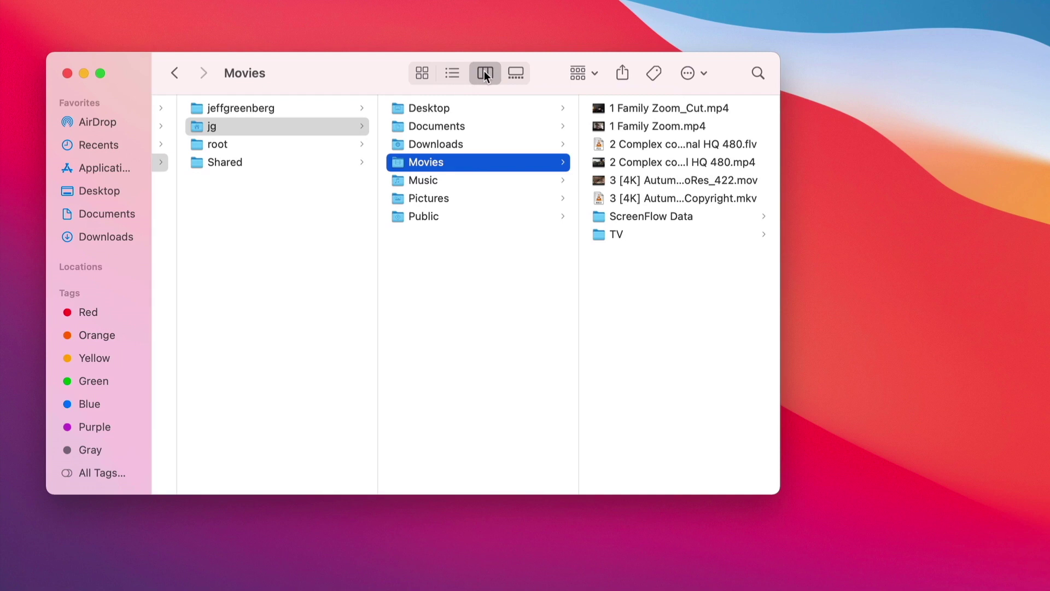
left_click(519, 73)
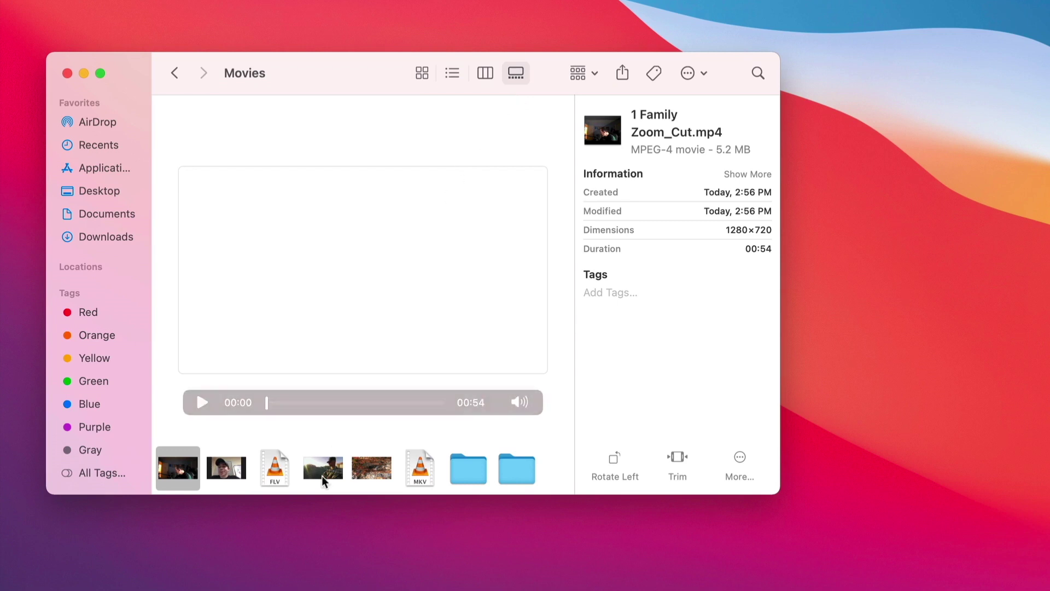
left_click(365, 468)
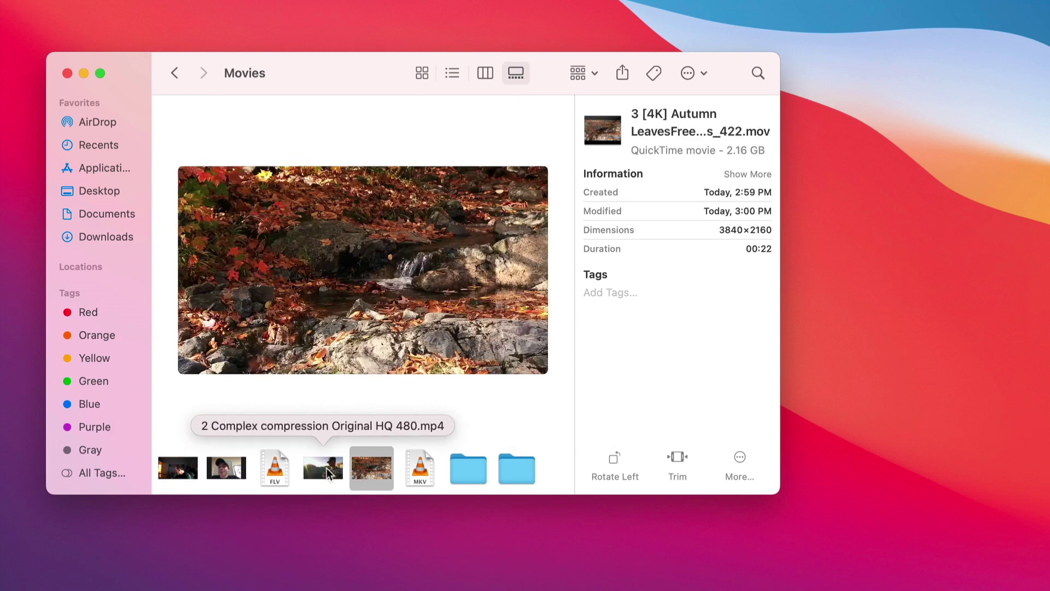
left_click(419, 75)
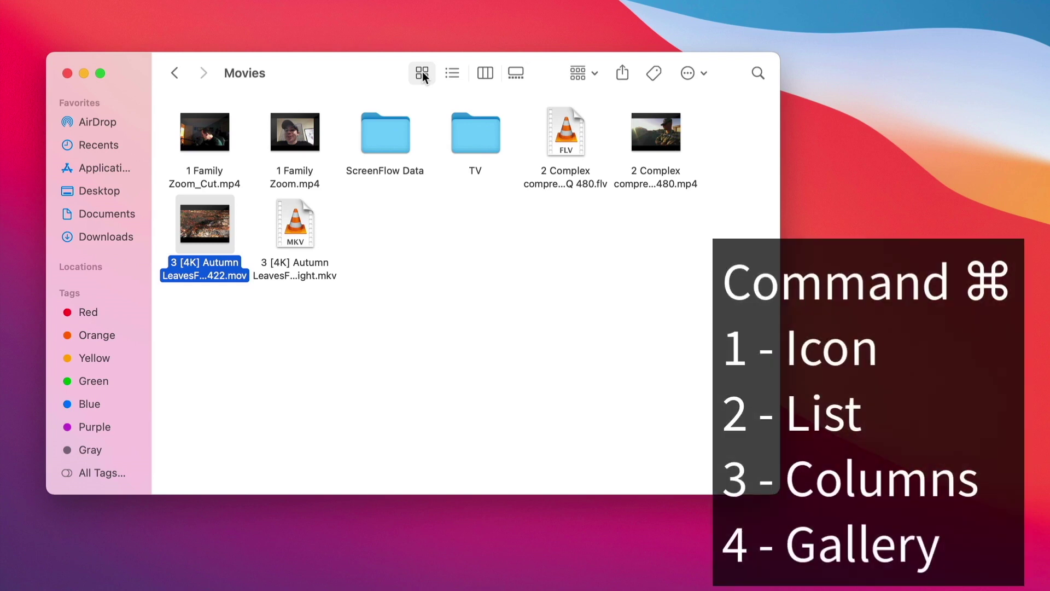
Deselect the files and cycle the Movies folder through list and column views to gallery view
left_click(485, 298)
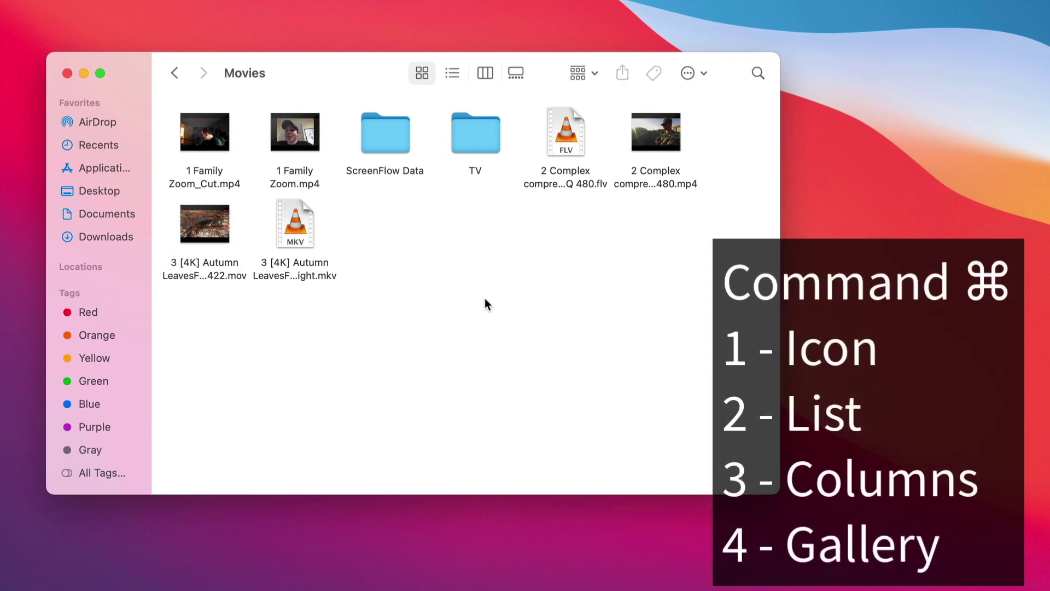
key("super+2")
key("super+3")
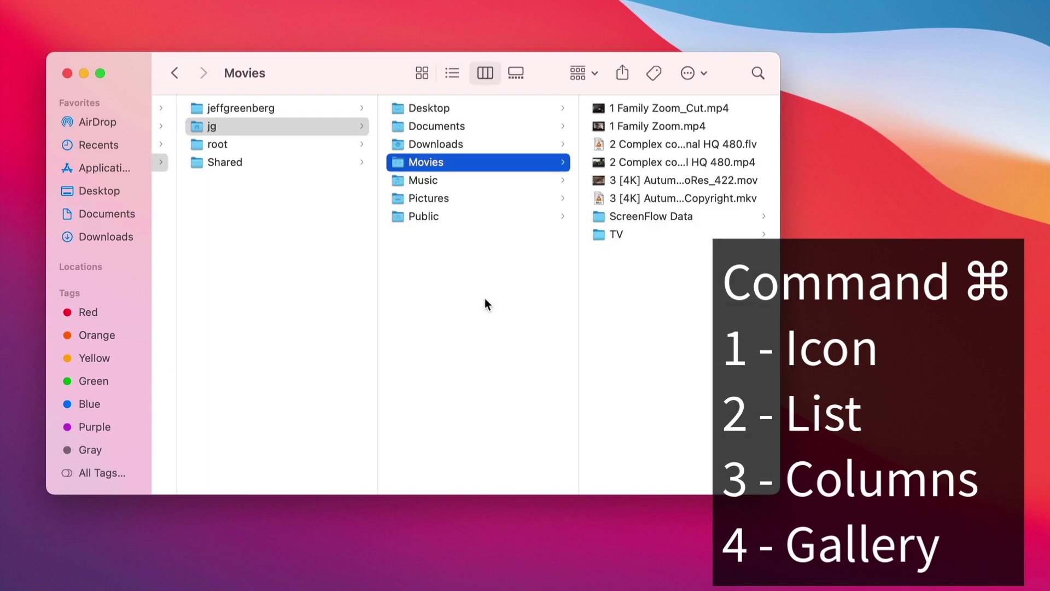
key("super+4")
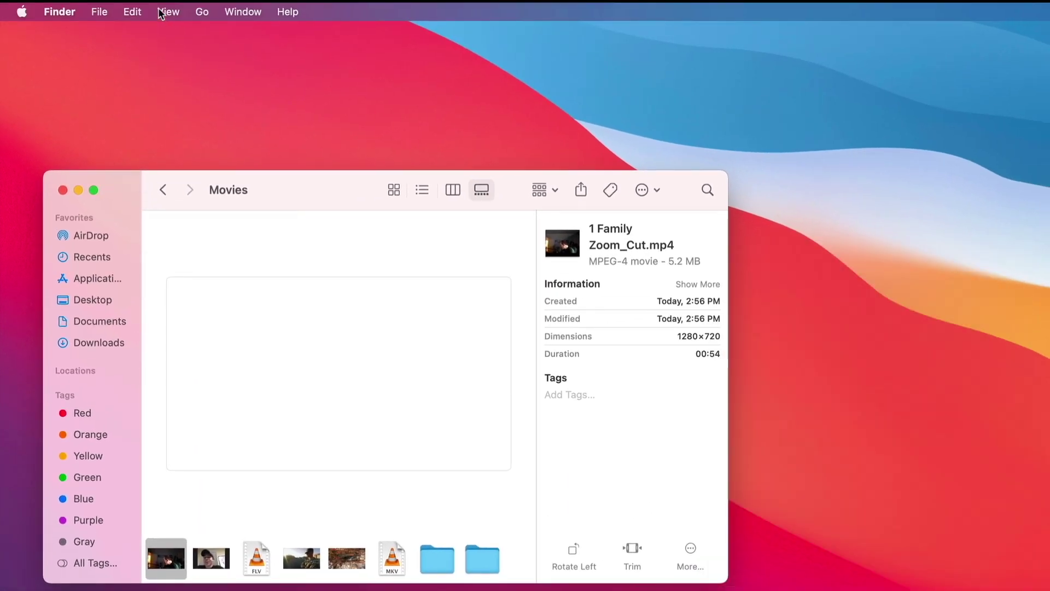
Show Movies as a list with Date Modified, Size and Kind columns
left_click(173, 0)
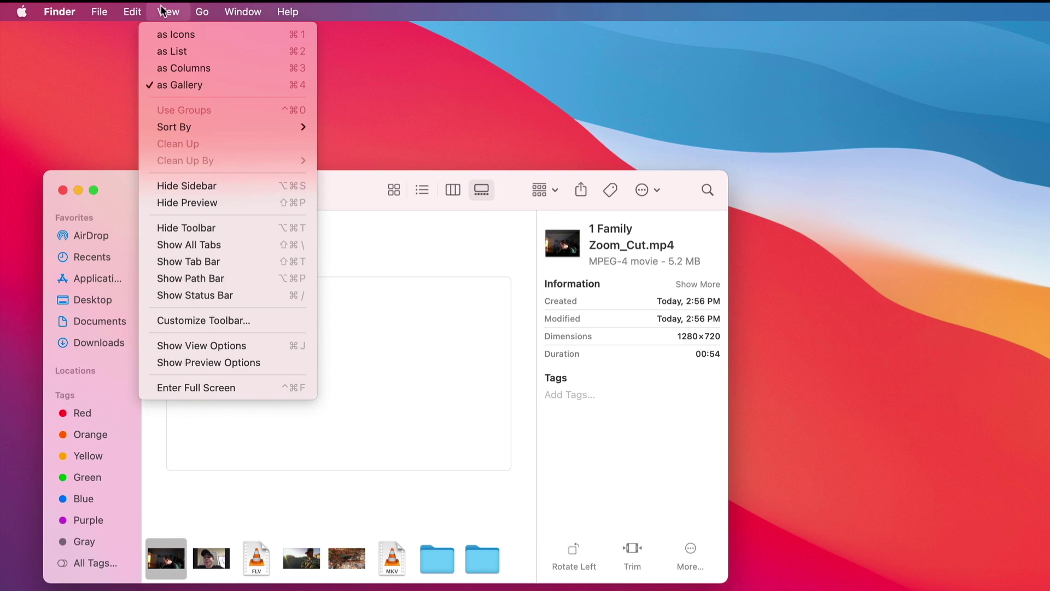
left_click(184, 52)
left_click(167, 11)
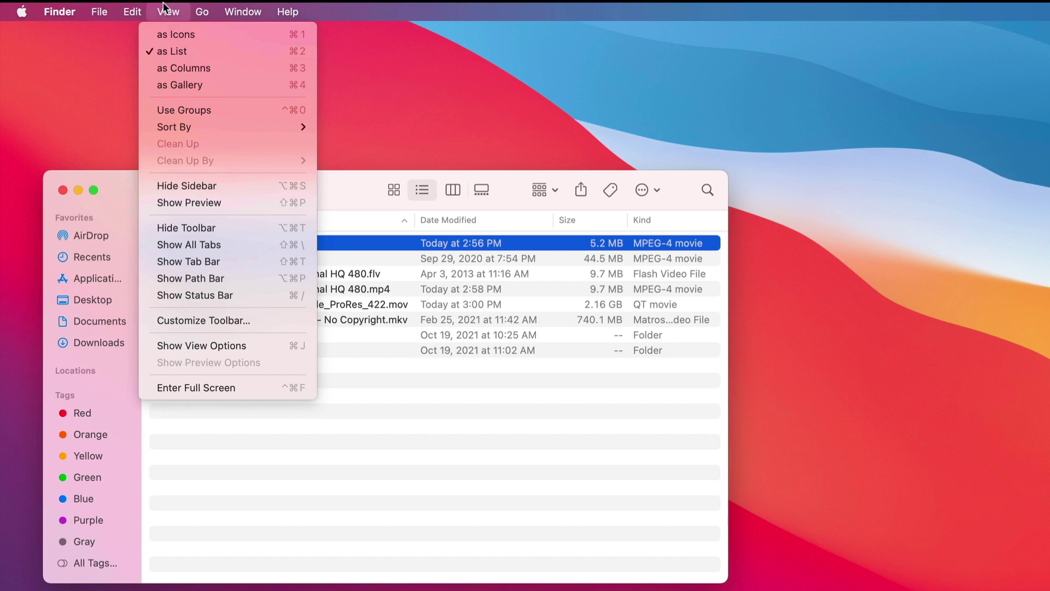
Turn on the path bar, jump to the home folder through it, and return to Movies
left_click(211, 278)
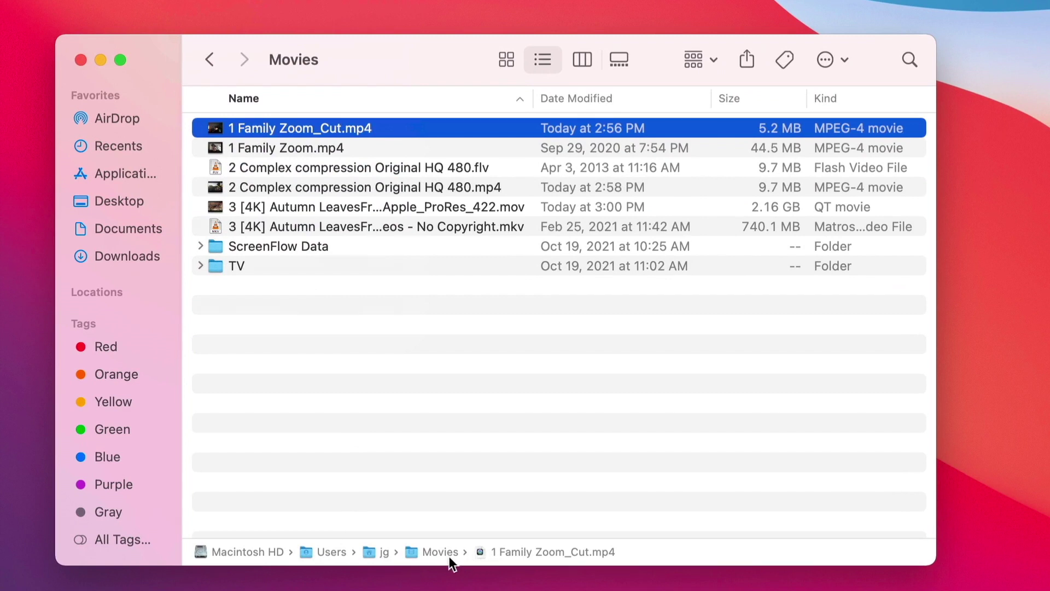
double_click(369, 550)
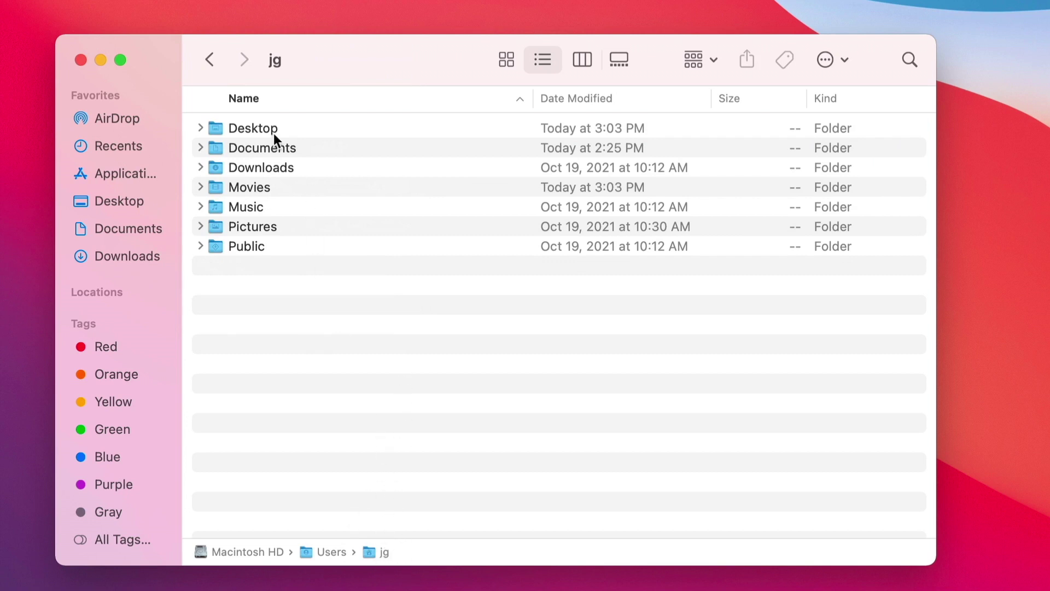
left_click(208, 61)
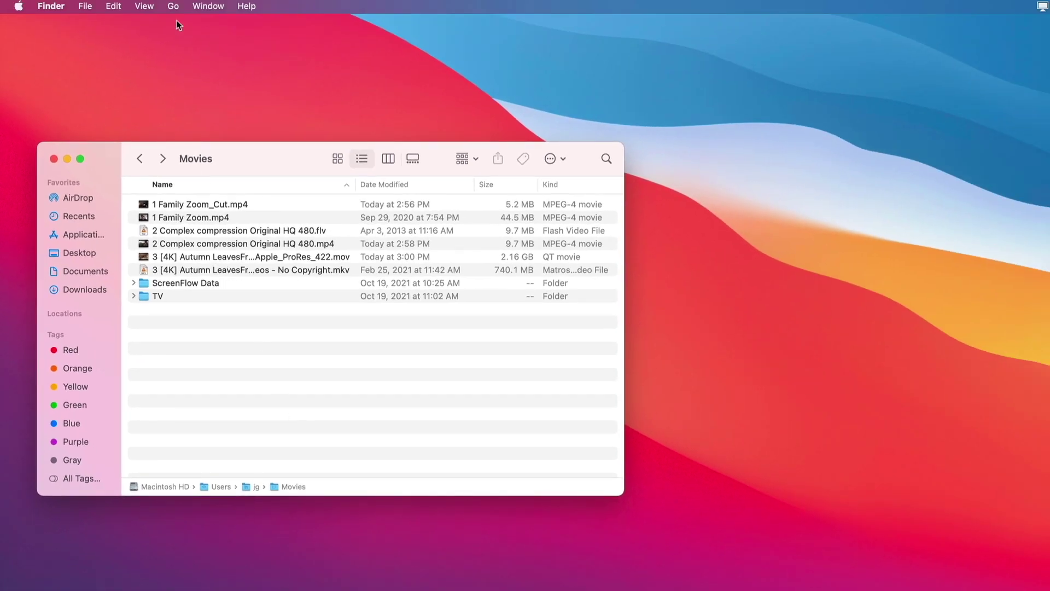
Turn on the status bar, showing 8 items and 154.65 GB available
left_click(144, 6)
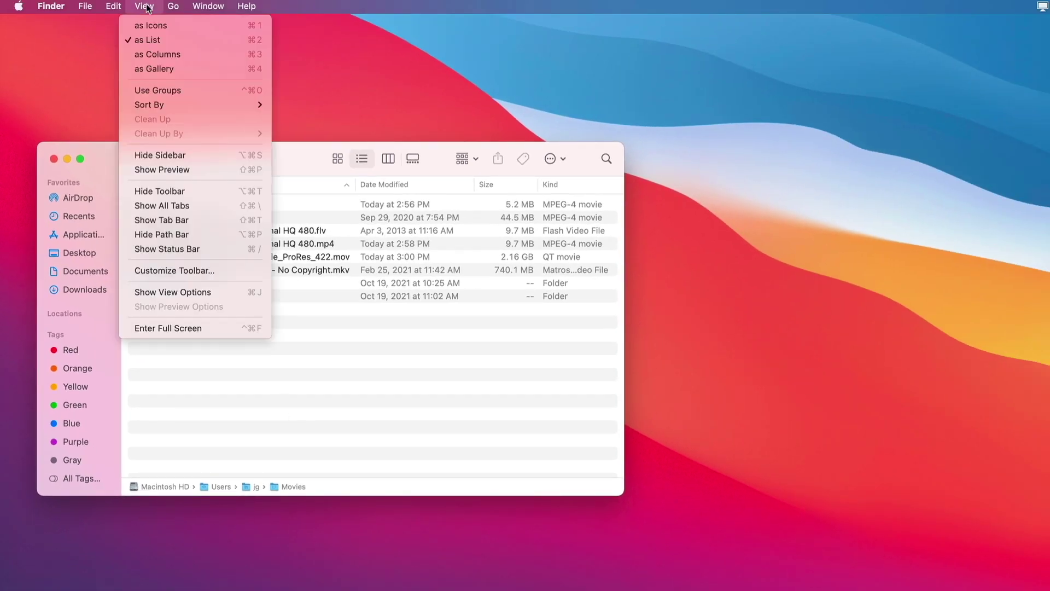
left_click(193, 248)
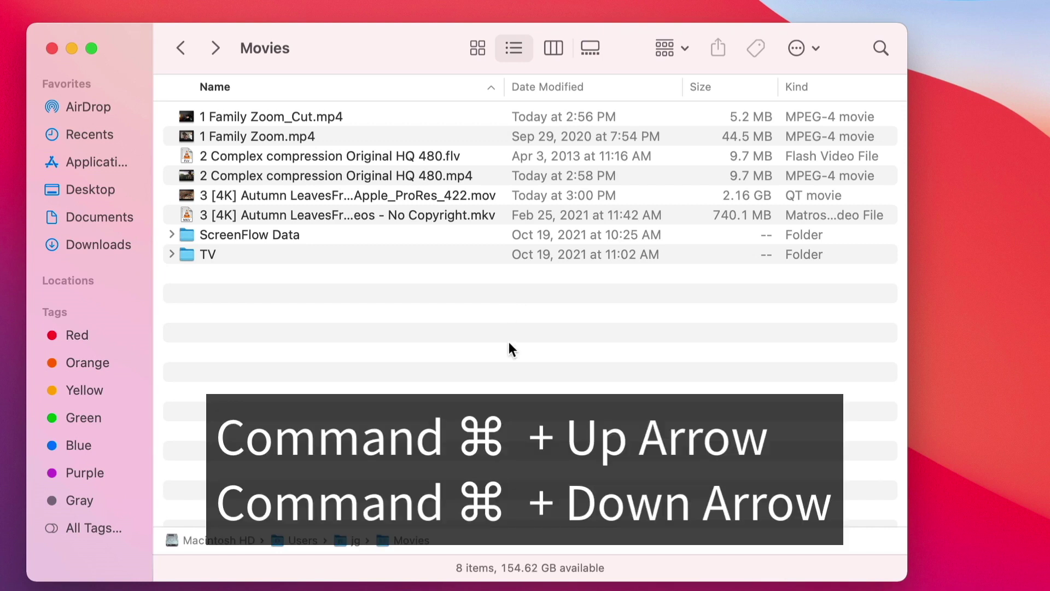
Go up to the home folder and step the selection through its folders to Pictures
key("super+Up")
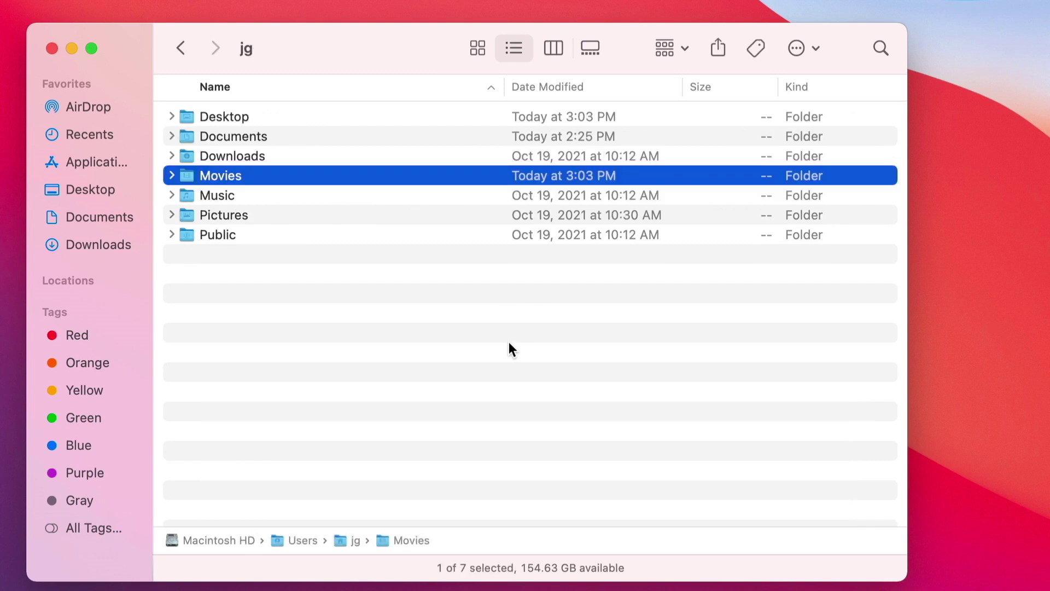
key("Down")
key("Down")
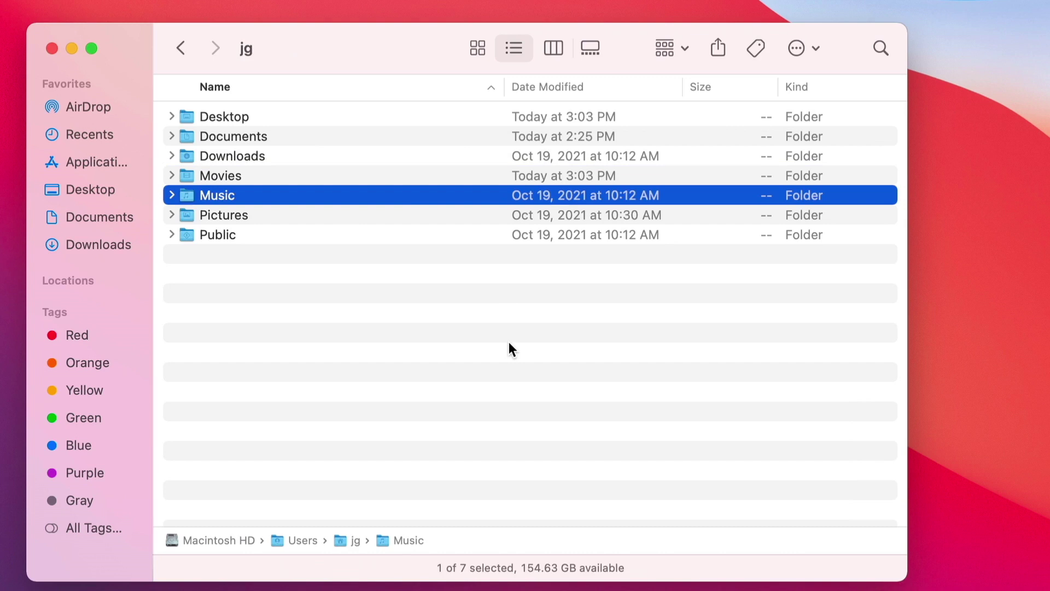
key("Up")
key("Up")
key("Up")
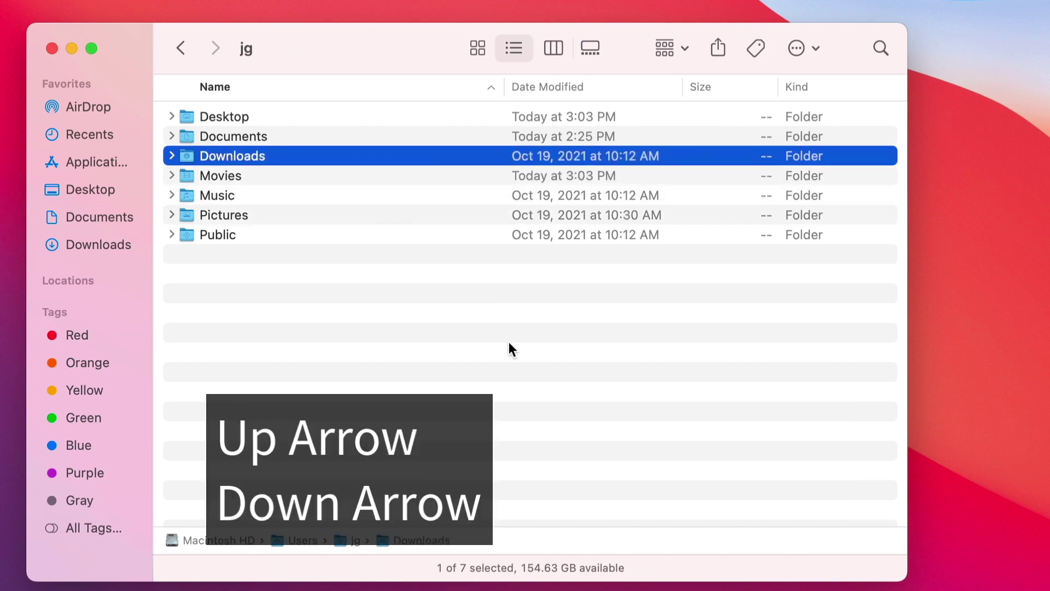
key("Up")
key("Down")
key("Down")
key("Down")
key("Down")
key("Down")
key("Up")
key("Up")
key("Up")
key("Up")
key("Up")
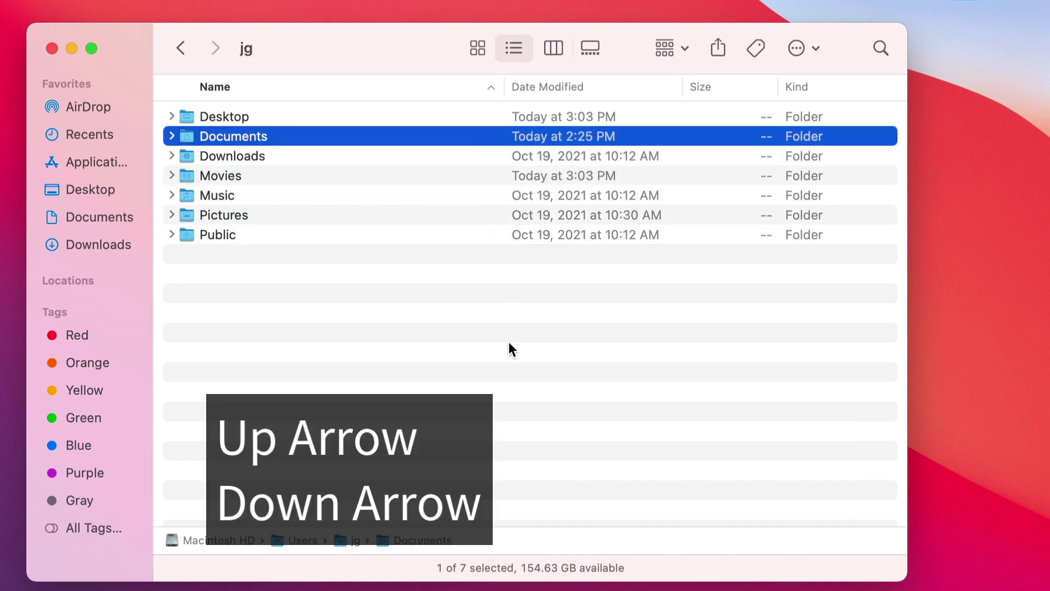
key("Up")
key("Down")
key("Down")
key("Down")
key("Down")
key("Down")
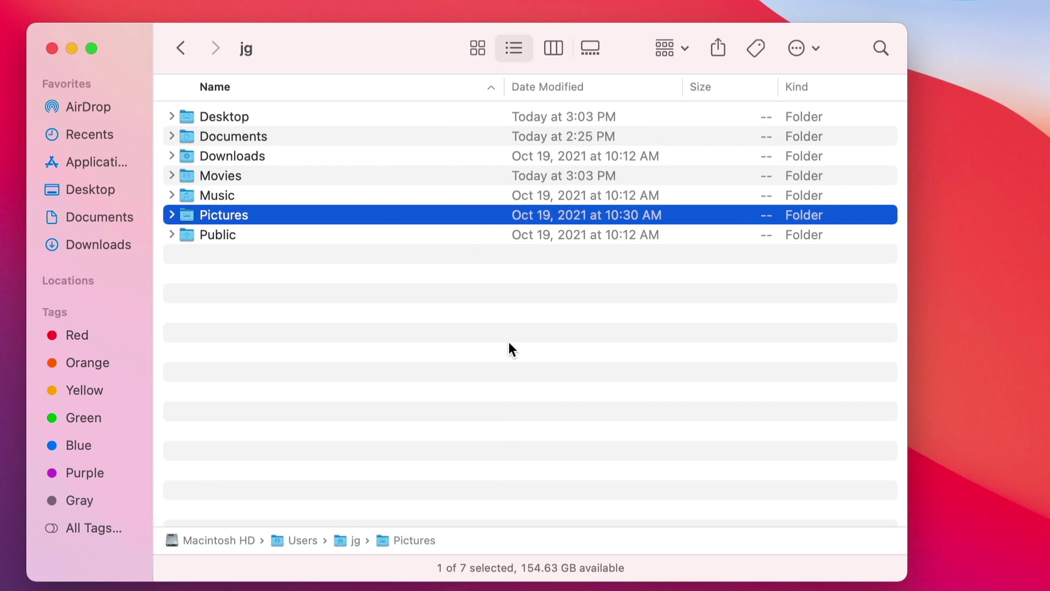
Expand and collapse Pictures, Public and Movies with arrow keys, then open Movies
key("Right")
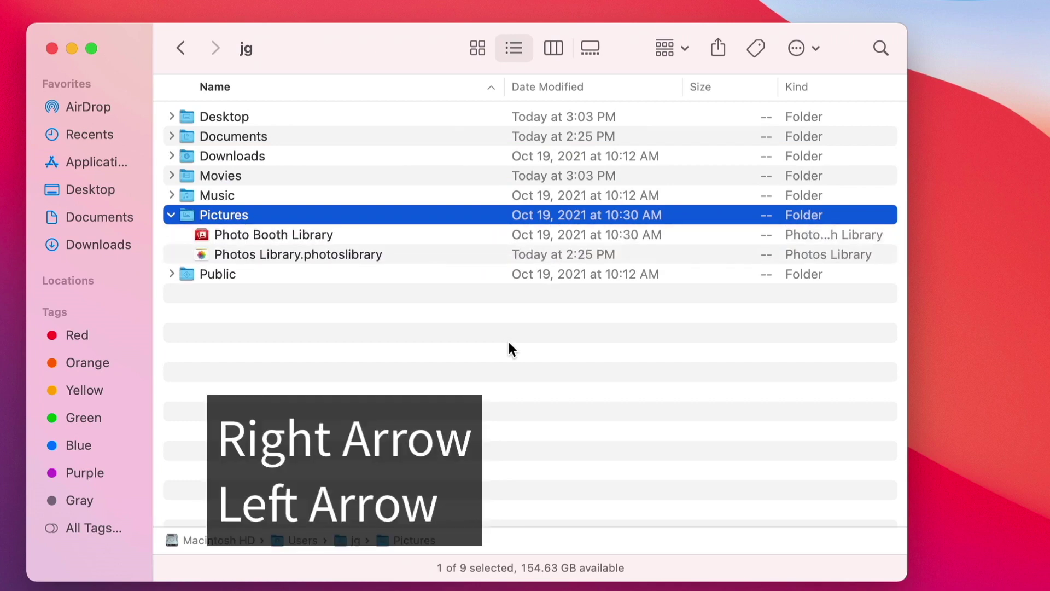
key("Left")
key("Down")
key("Right")
key("Left")
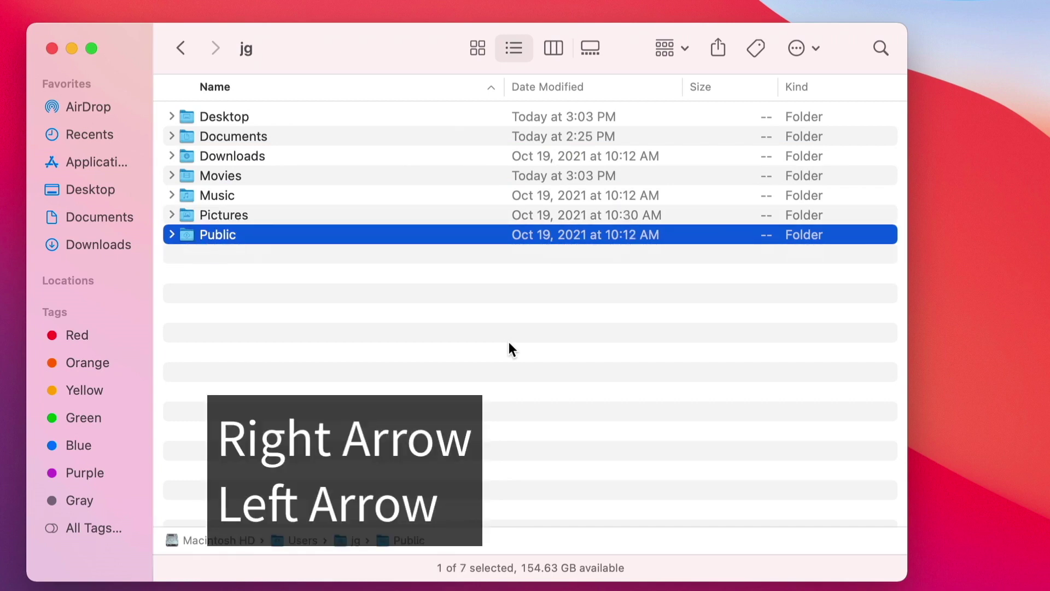
key("Up")
key("Up")
key("Up")
key("Right")
key("Left")
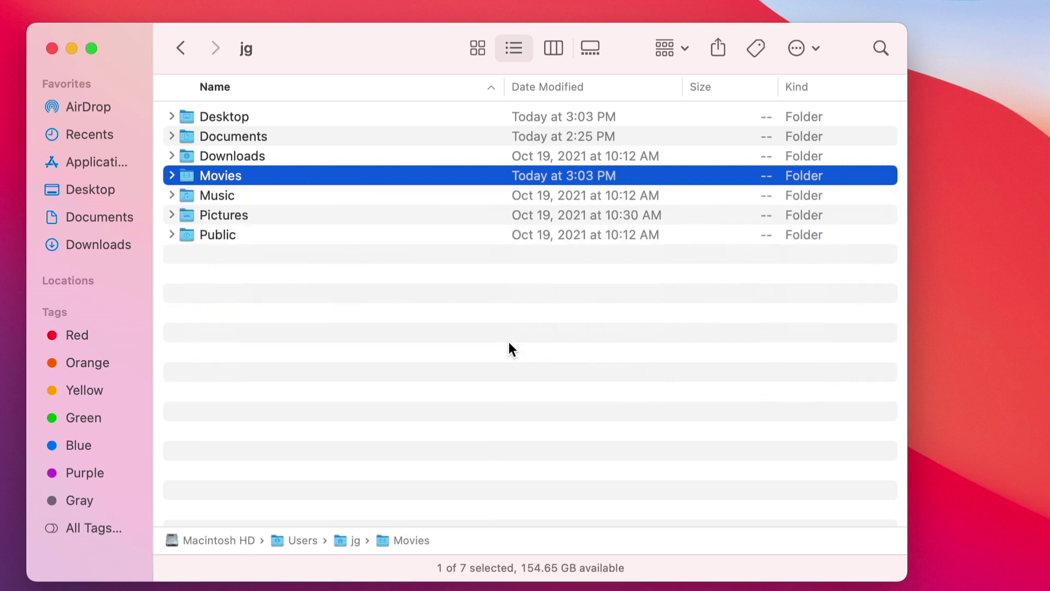
key("Down")
key("Down")
key("Up")
key("Up")
key("super+Down")
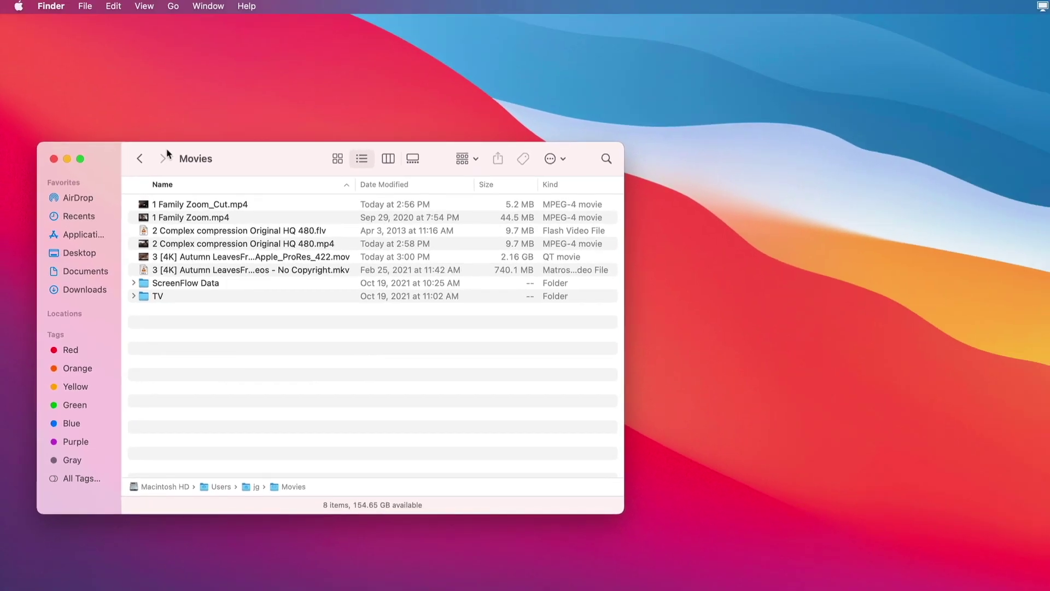
Open the Show View Options panel for the Movies folder
left_click(143, 7)
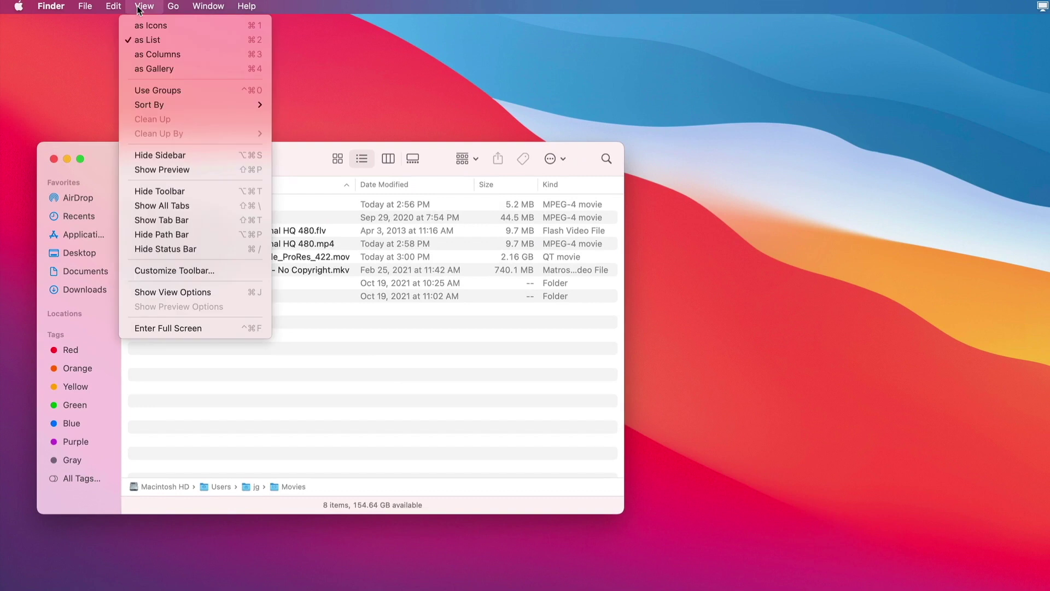
left_click(238, 294)
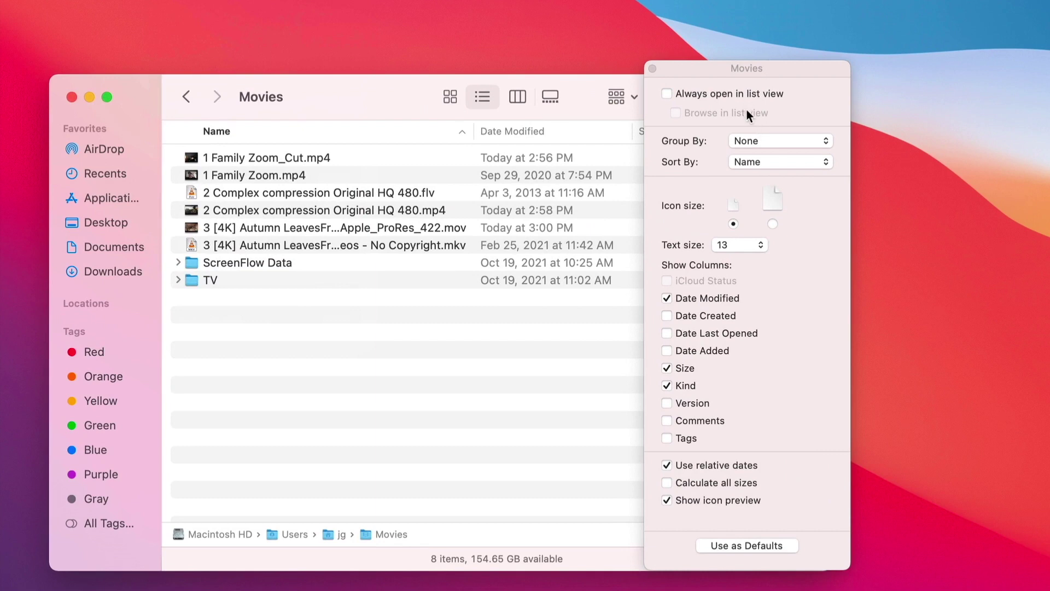
Set Movies to always open in list view with small icons, text size 15, and all sizes calculated
left_click(740, 93)
left_click(773, 224)
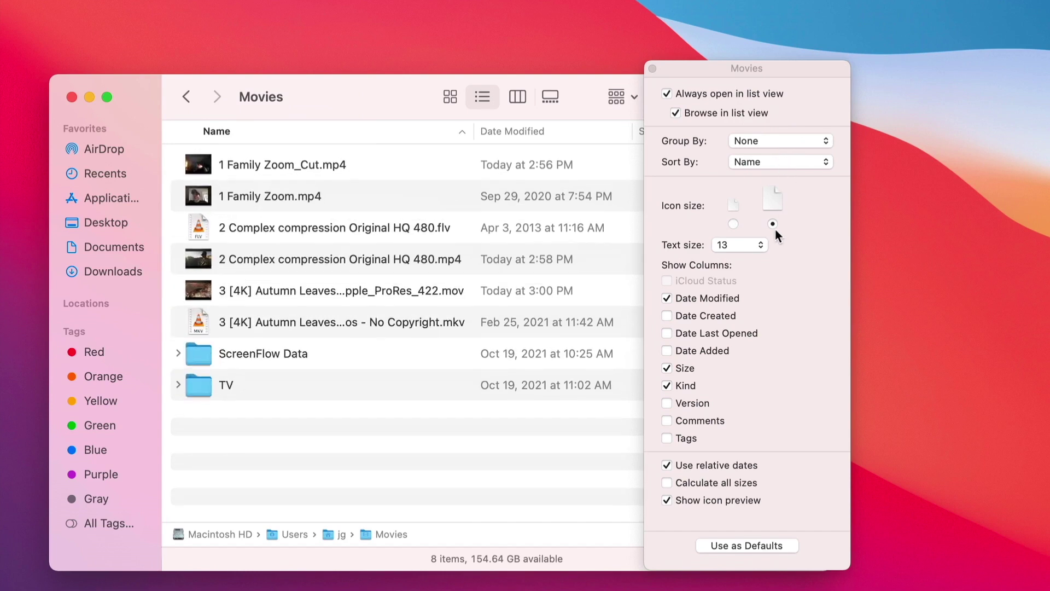
left_click(733, 224)
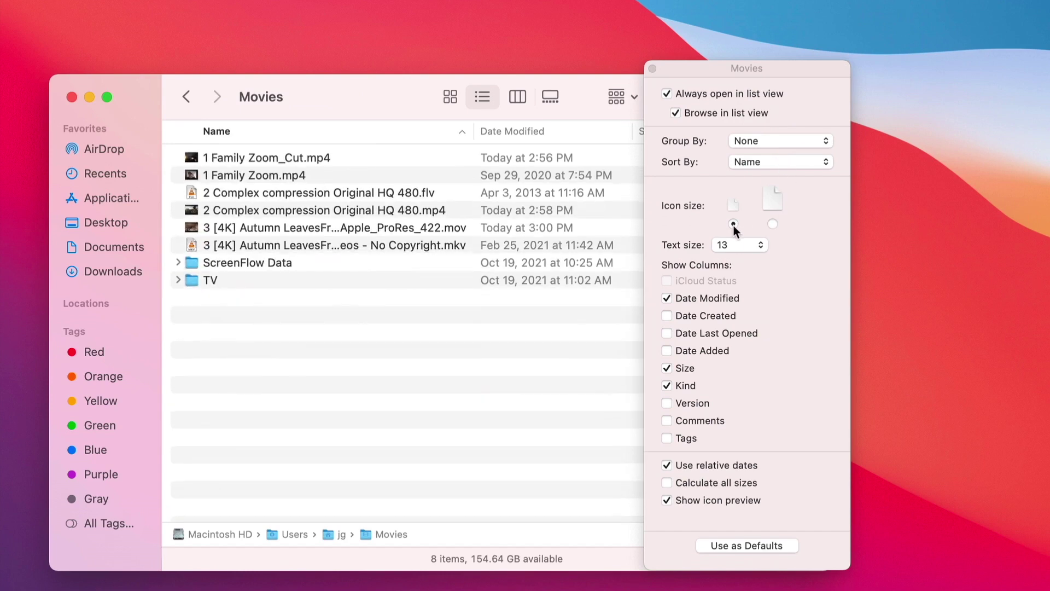
left_click(738, 241)
left_click(729, 280)
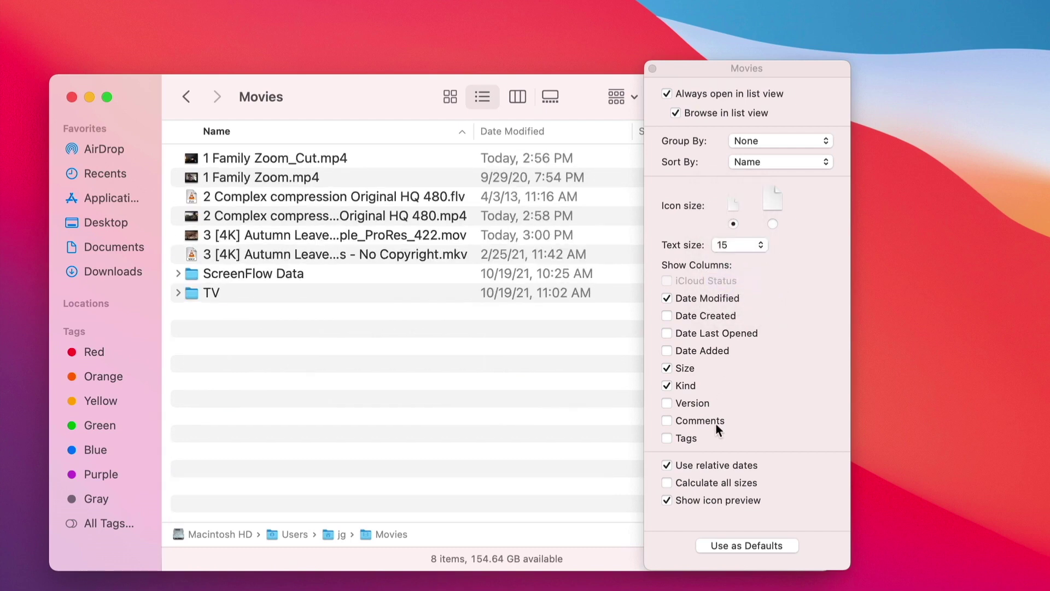
left_click(728, 484)
left_click_drag(736, 67, 927, 48)
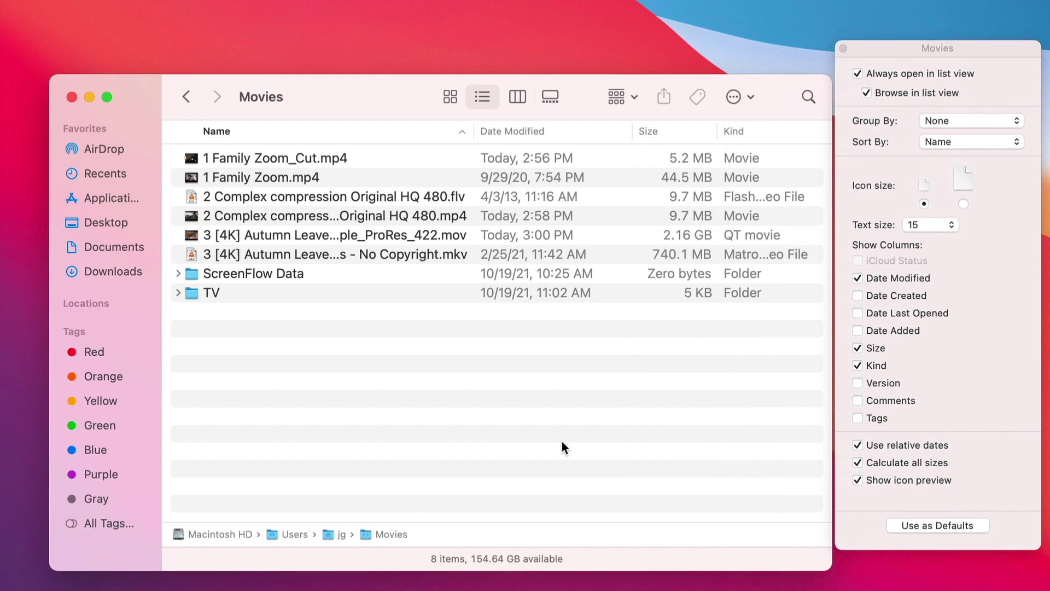
Go up to the jg folder and turn on Calculate all sizes there
key("super+Up")
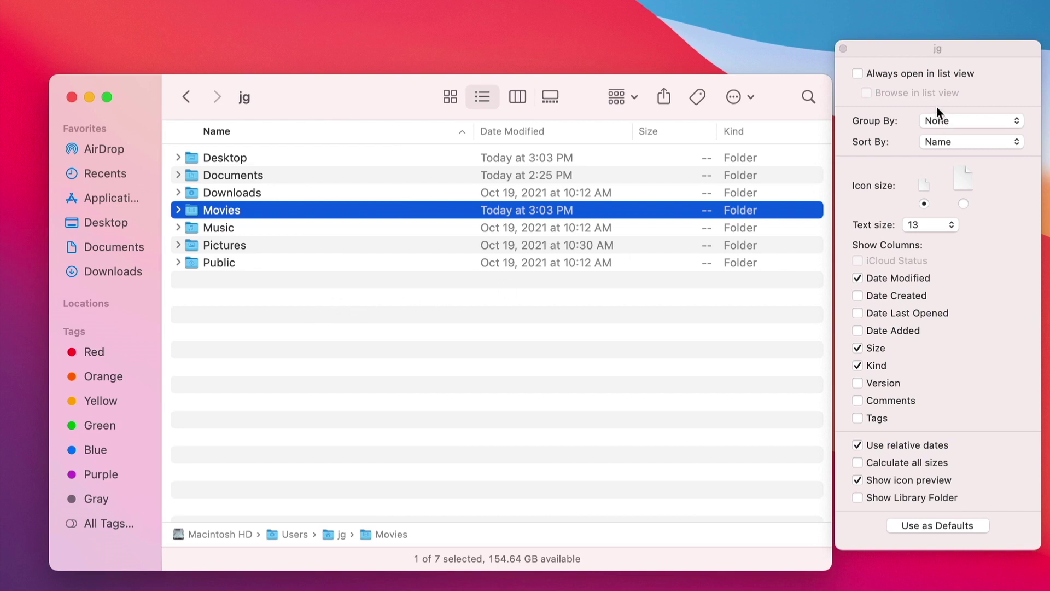
left_click(899, 464)
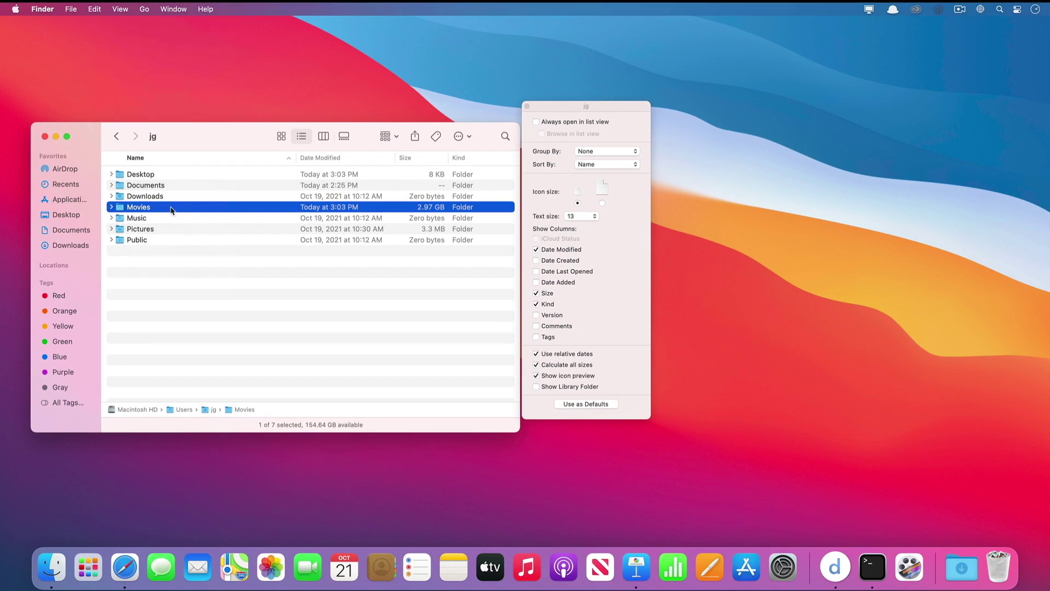
Reopen Movies, switch to icon view and back to list view, then click Use as Defaults
double_click(170, 209)
key("super+1")
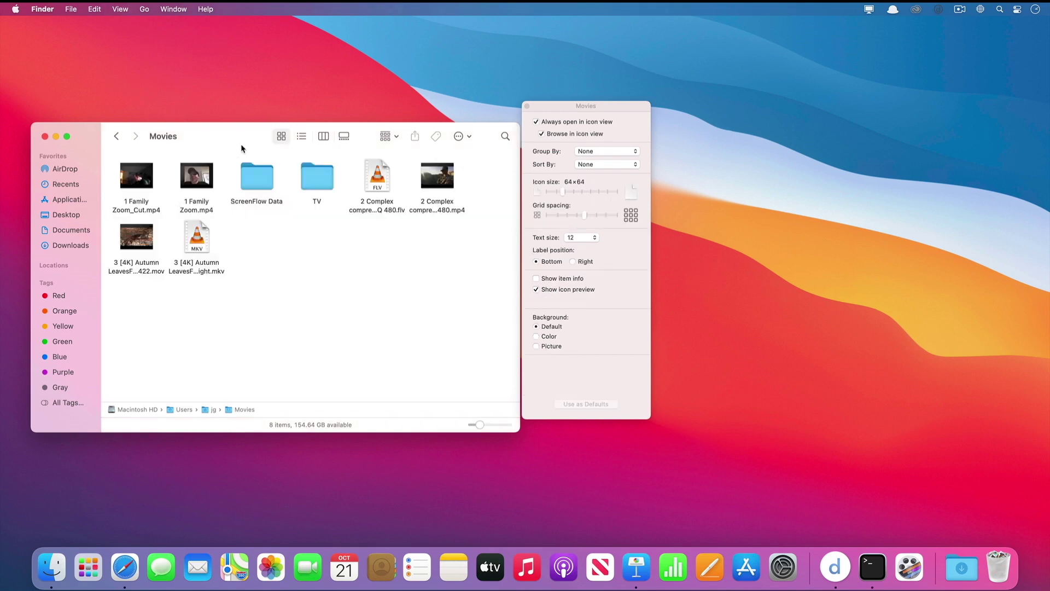
left_click(117, 8)
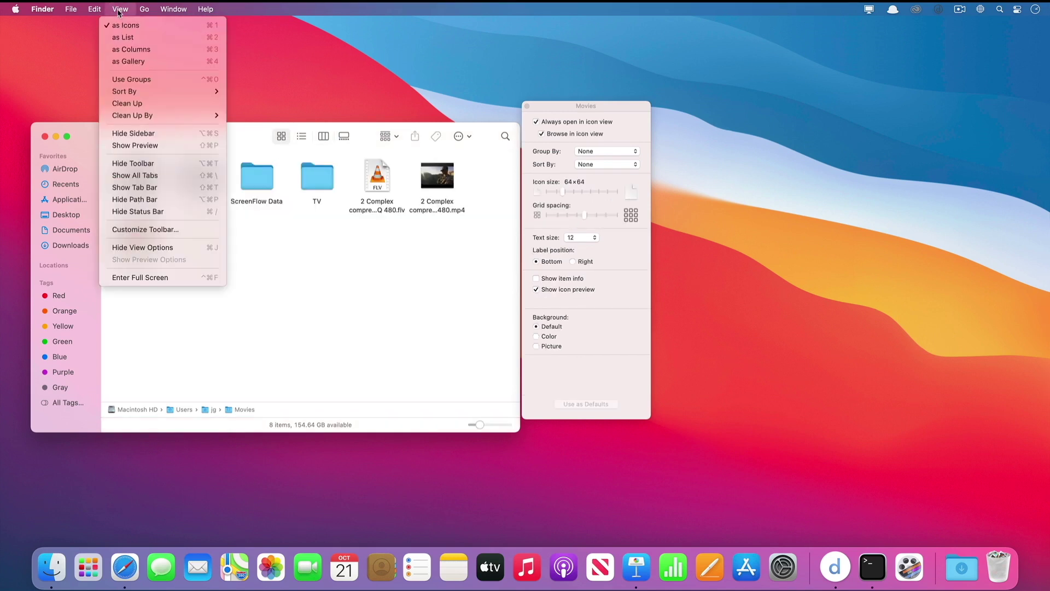
left_click(119, 10)
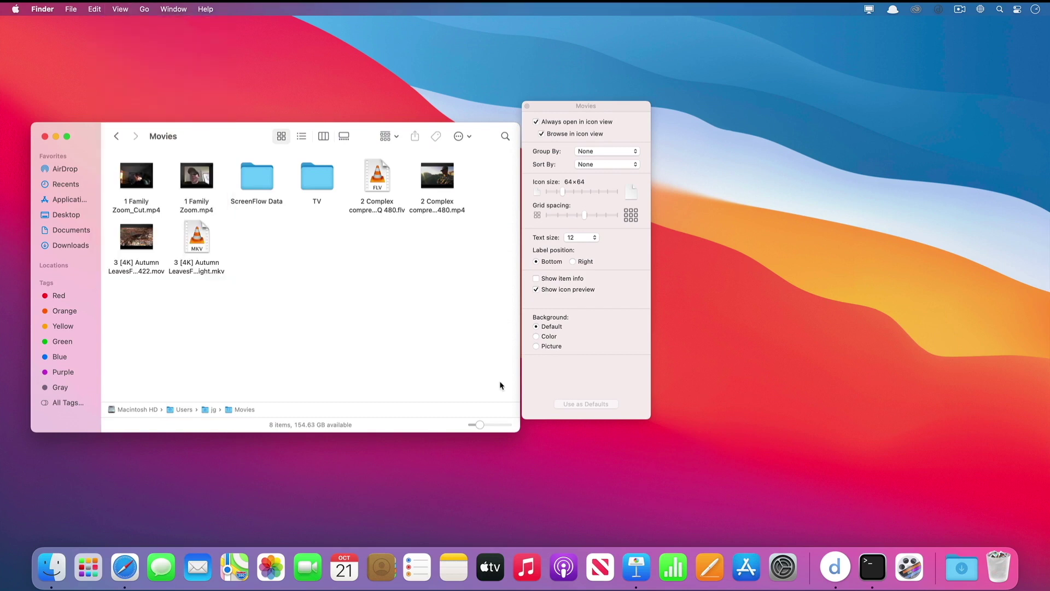
key("super+2")
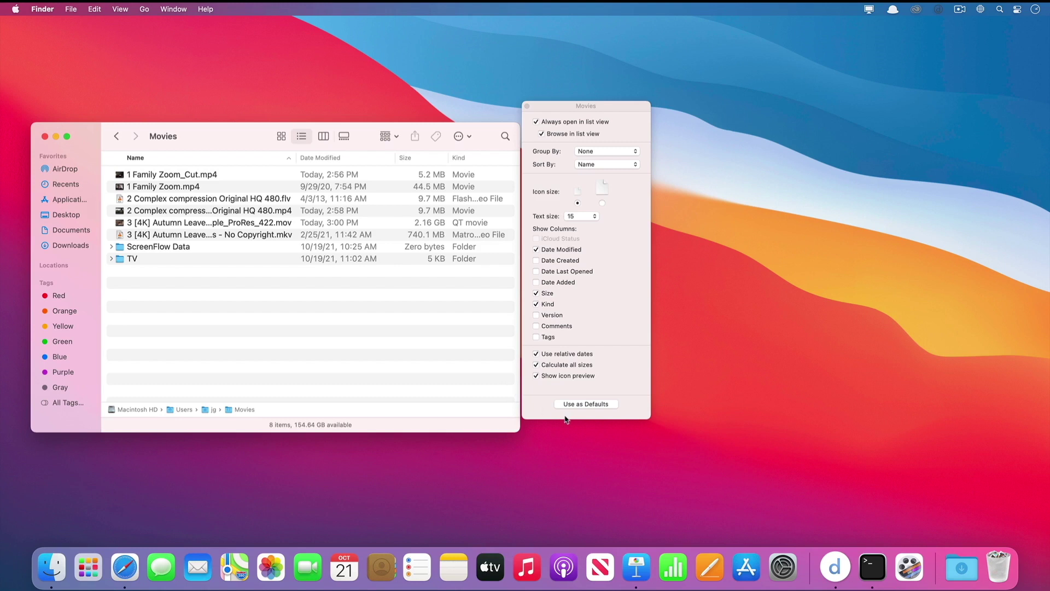
left_click(603, 407)
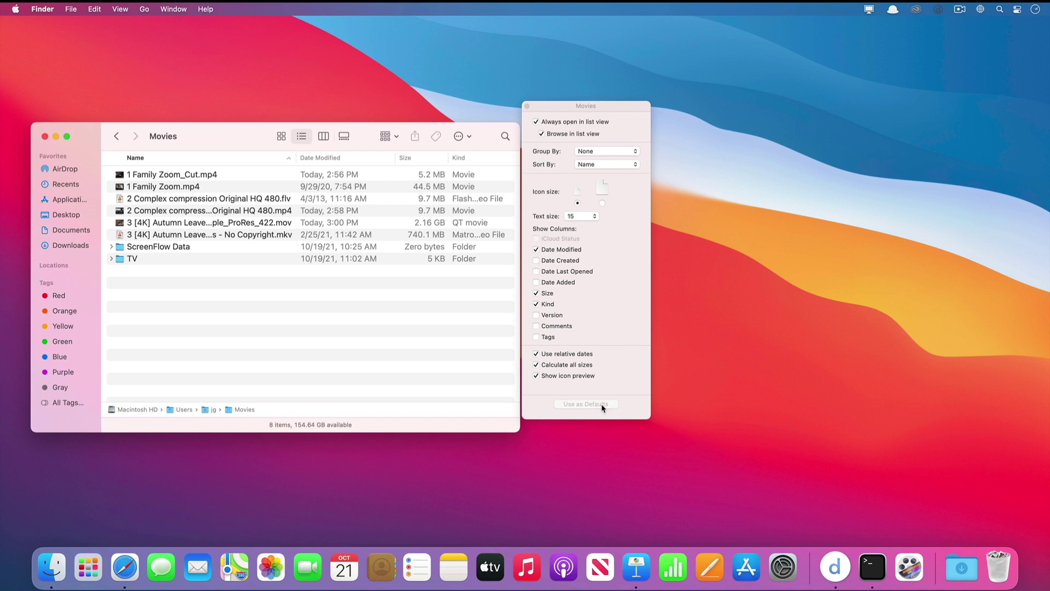